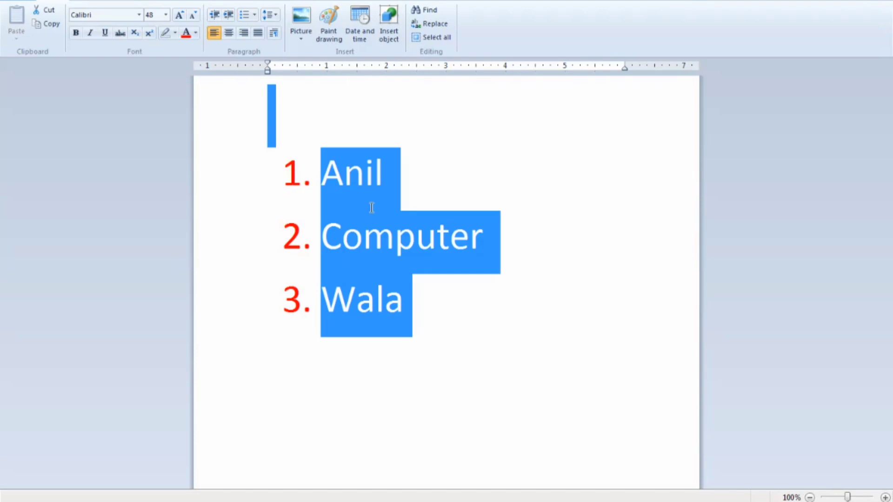
# Step: Set the line spacing of the three-item numbered list to 1.0
pyautogui.click(423, 265)
pyautogui.moveTo(329, 178); pyautogui.dragTo(408, 284)
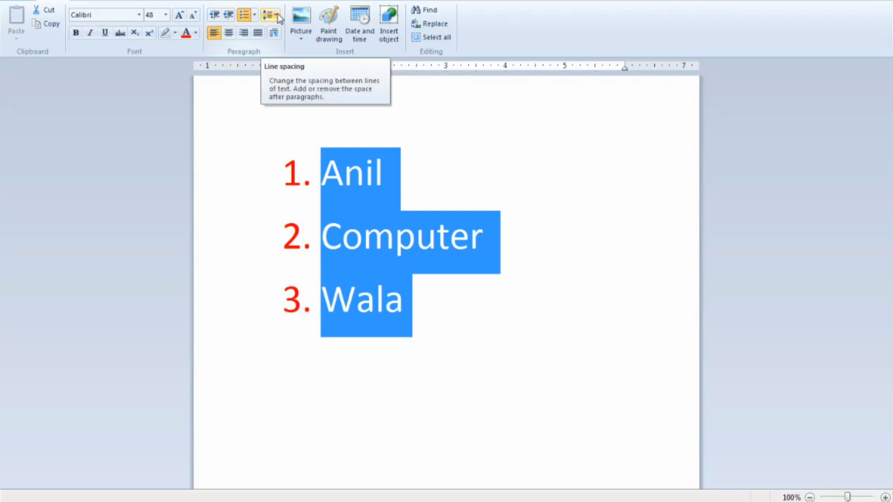
pyautogui.click(461, 167)
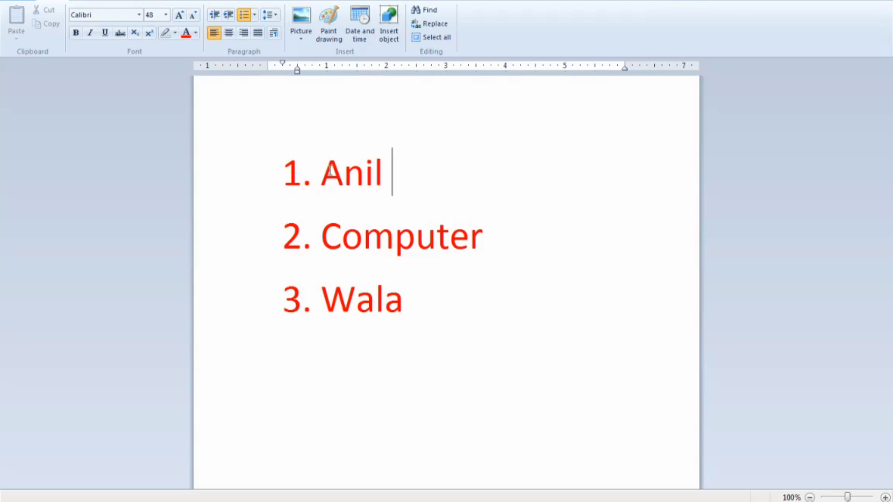
pyautogui.moveTo(325, 165); pyautogui.dragTo(426, 301)
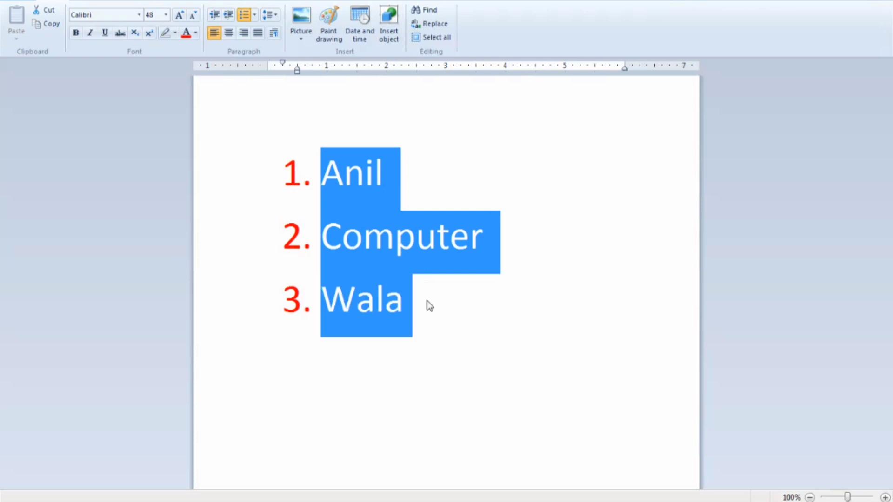
pyautogui.click(276, 20)
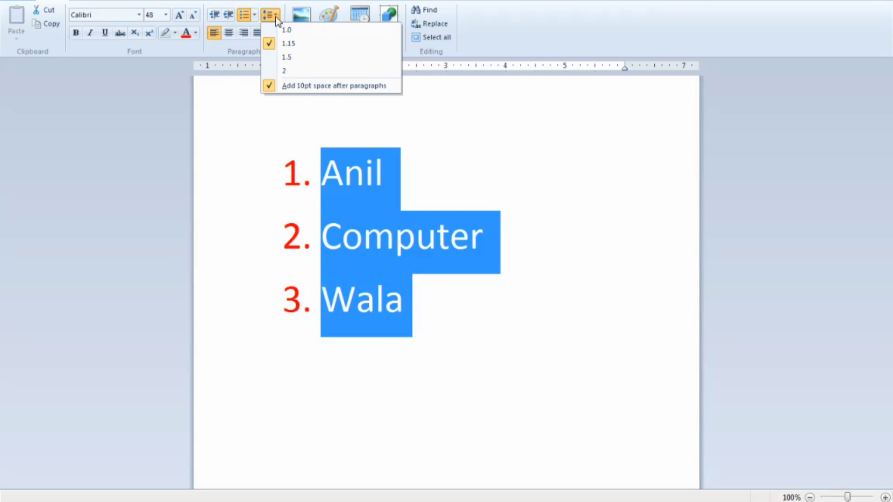
pyautogui.click(305, 30)
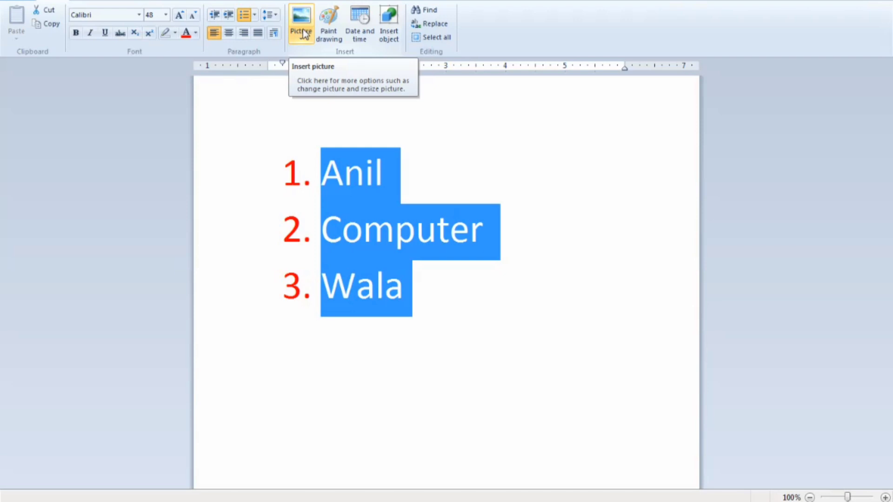
# Step: Try line spacings of 1.15 and 2 on the selected numbered list
pyautogui.click(277, 17)
pyautogui.rightClick(278, 19)
pyautogui.click(273, 17)
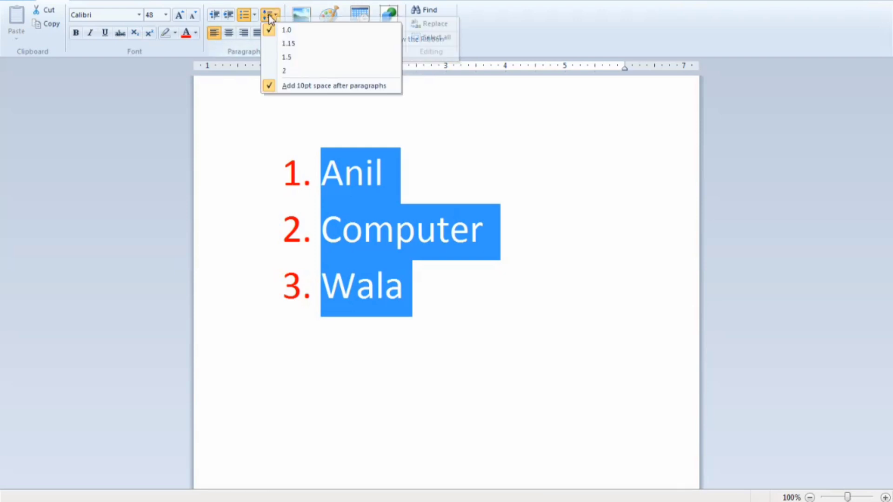
pyautogui.click(284, 42)
pyautogui.click(275, 17)
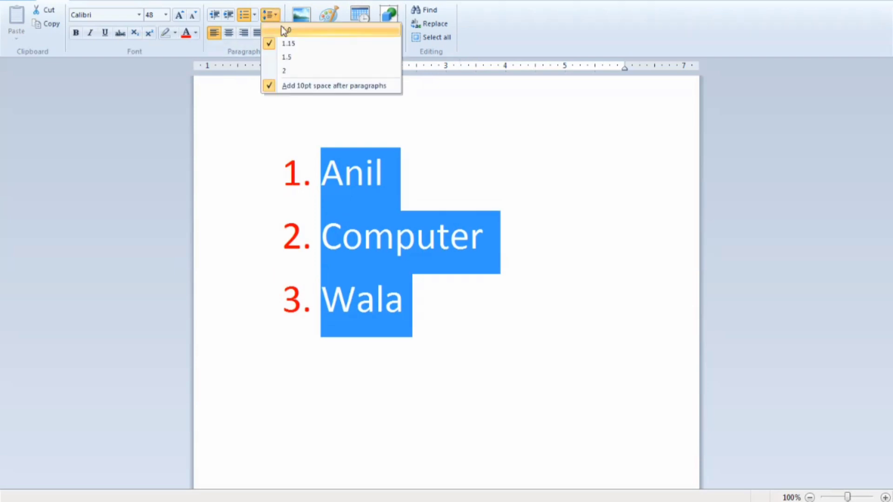
pyautogui.click(293, 70)
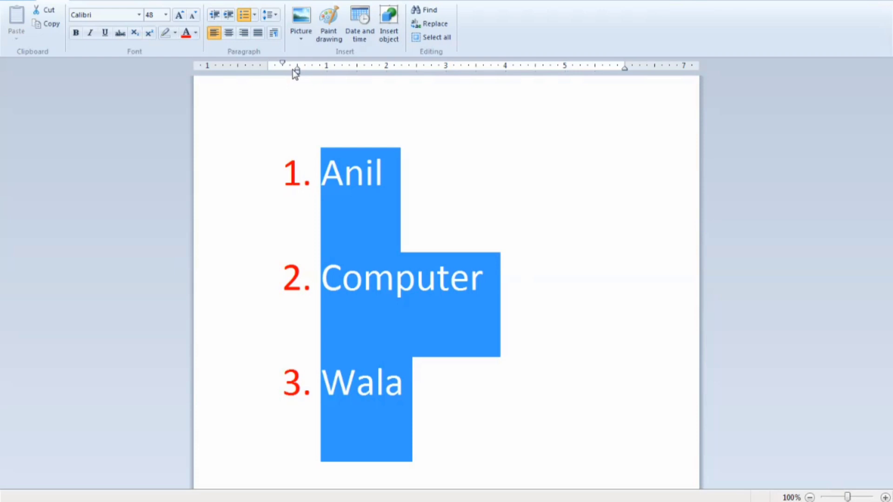
# Step: Return the numbered list's line spacing to 1.0 and deselect the text
pyautogui.click(270, 17)
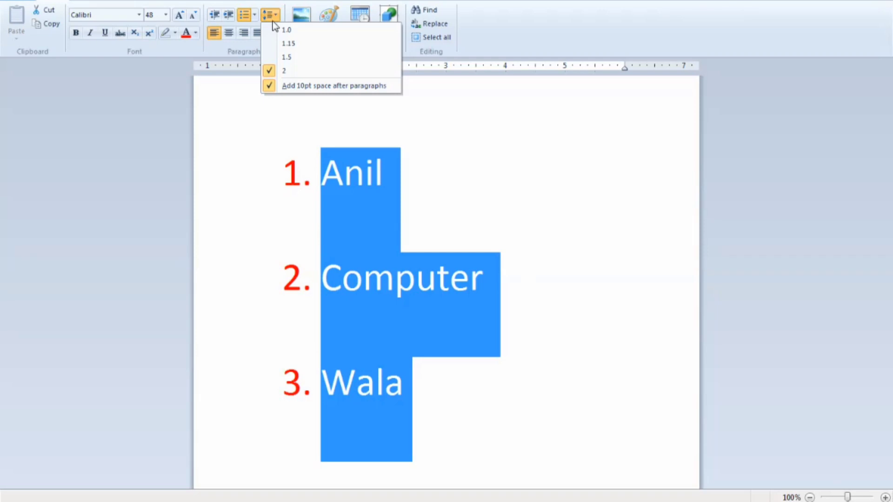
pyautogui.click(282, 31)
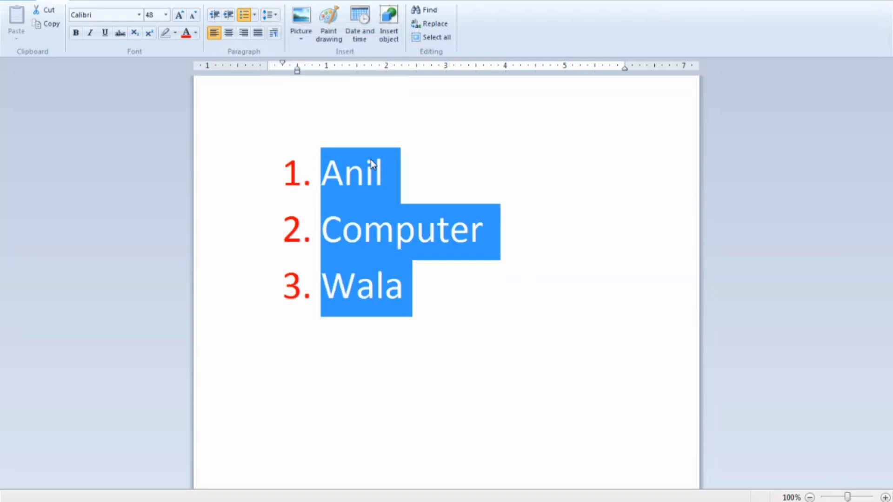
pyautogui.click(430, 279)
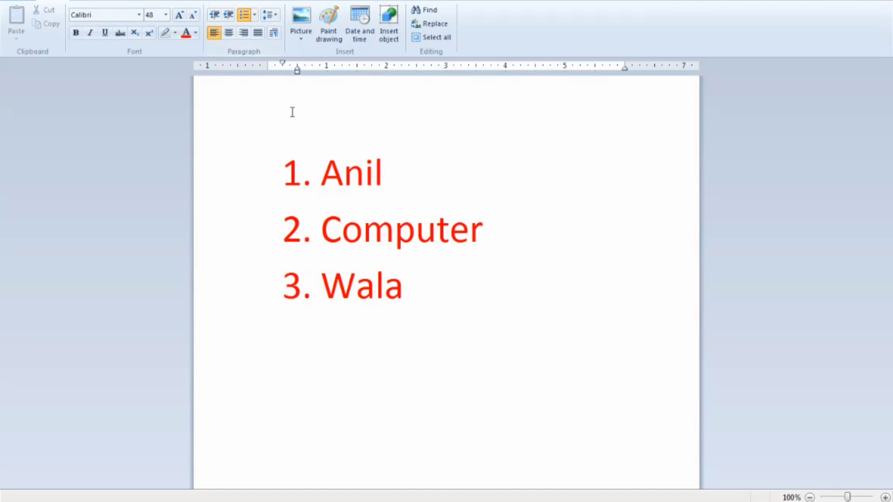
# Step: Remove the numbering from all three list items so they become plain lines
pyautogui.moveTo(319, 163); pyautogui.dragTo(446, 297)
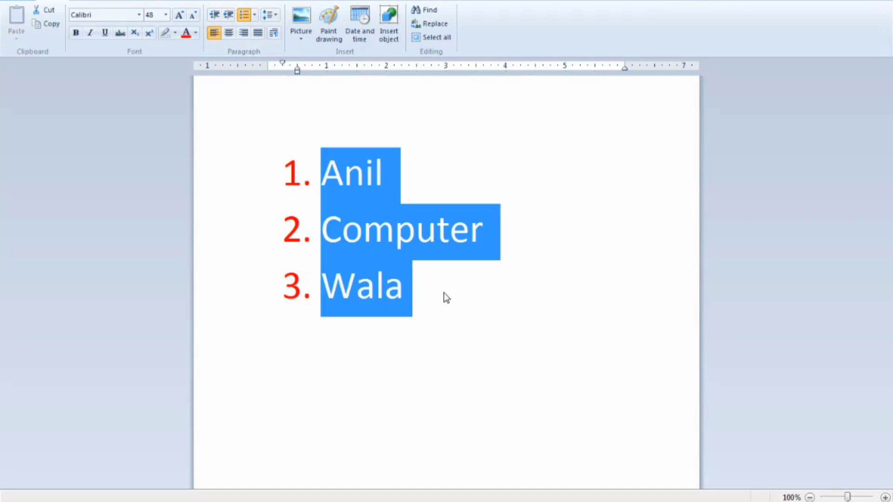
pyautogui.click(245, 15)
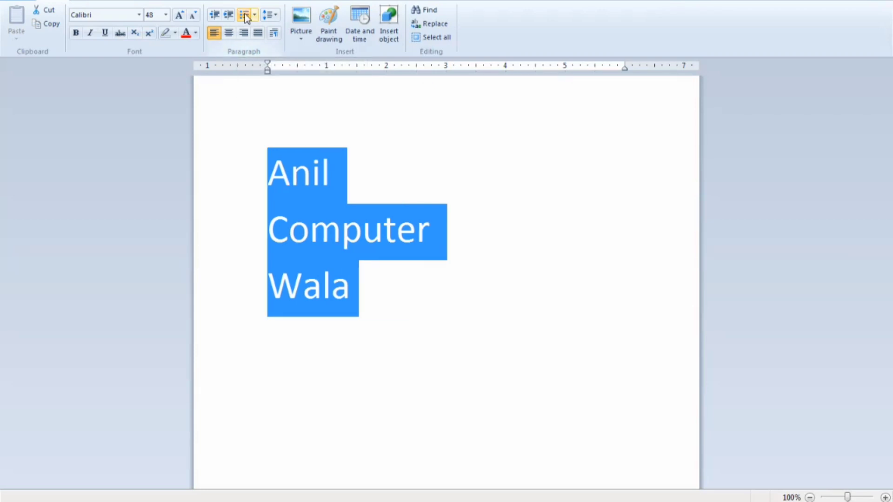
pyautogui.click(451, 197)
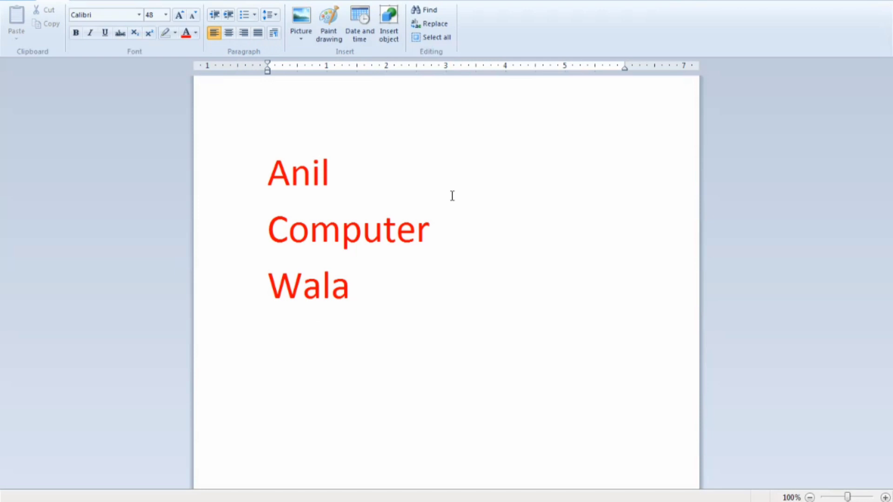
# Step: Select the word on the first line and increase its indent by four levels
pyautogui.moveTo(261, 179); pyautogui.dragTo(331, 175)
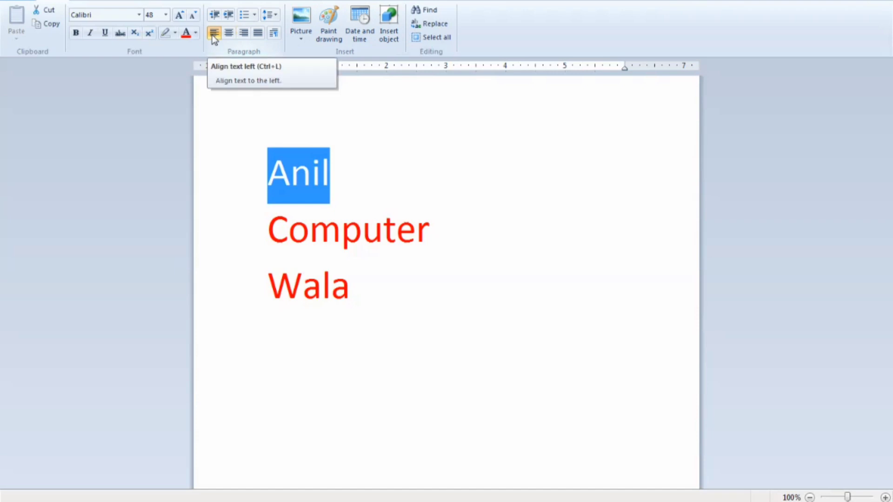
pyautogui.click(228, 15)
pyautogui.click(229, 15)
pyautogui.click(229, 15)
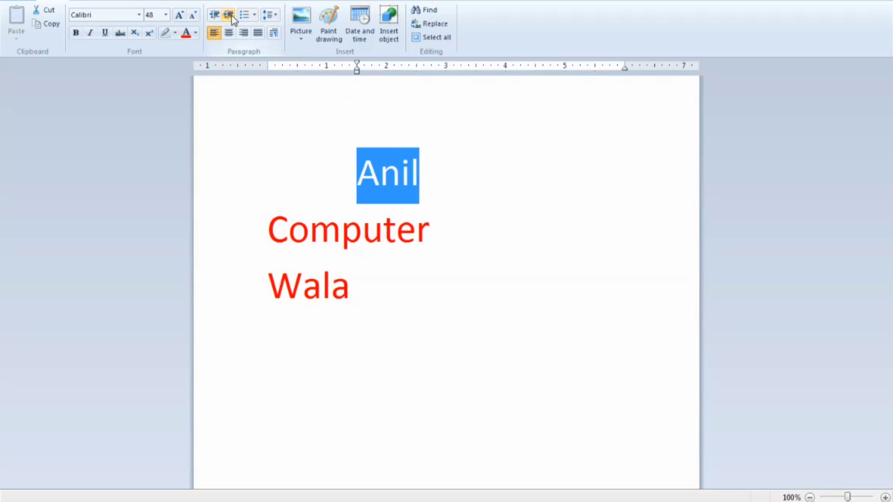
pyautogui.click(228, 15)
# Step: Decrease the first line's indent by four levels, back to the left margin
pyautogui.click(214, 15)
pyautogui.click(214, 15)
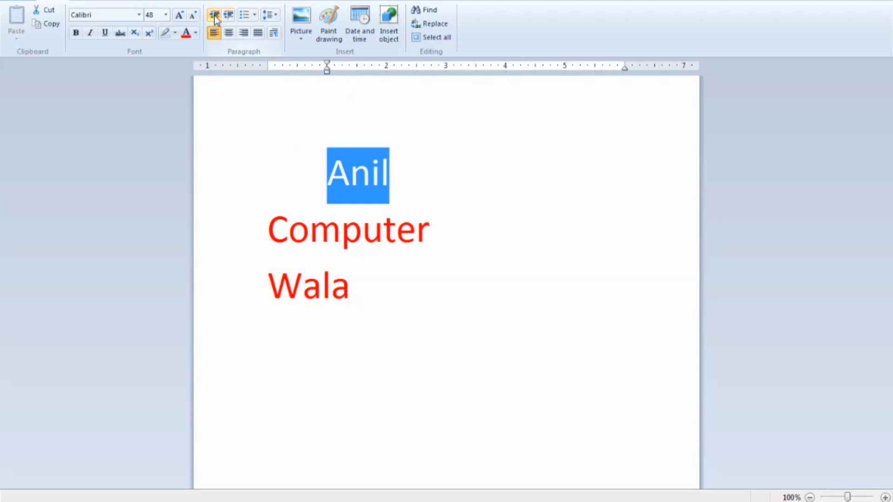
pyautogui.click(214, 15)
pyautogui.click(214, 15)
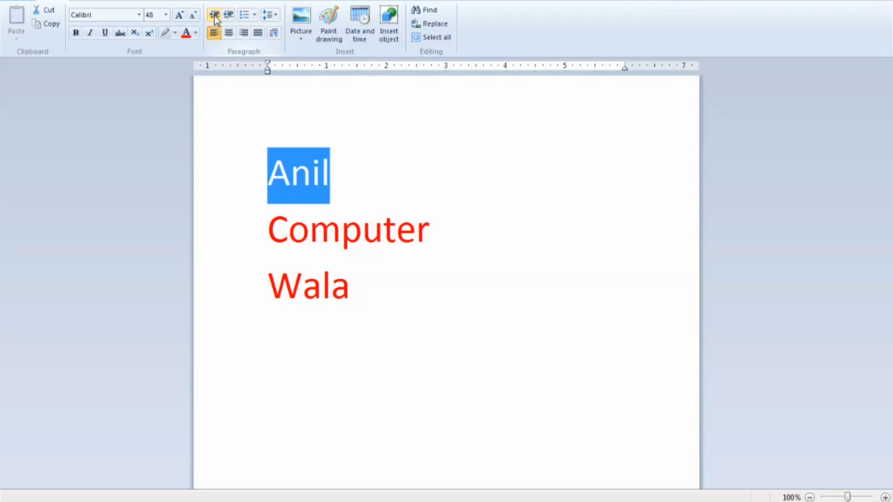
# Step: Increase the indent of the selected first line by five levels
pyautogui.click(226, 15)
pyautogui.click(226, 15)
pyautogui.click(226, 15)
pyautogui.click(226, 15)
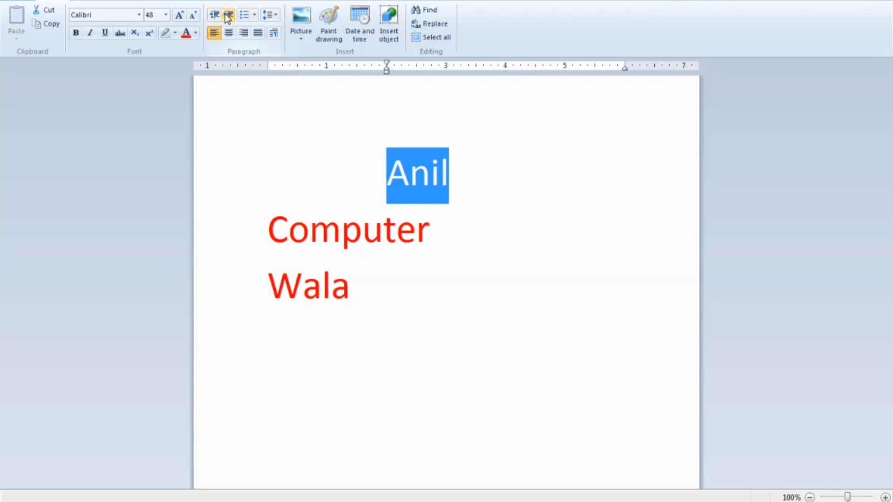
pyautogui.click(227, 15)
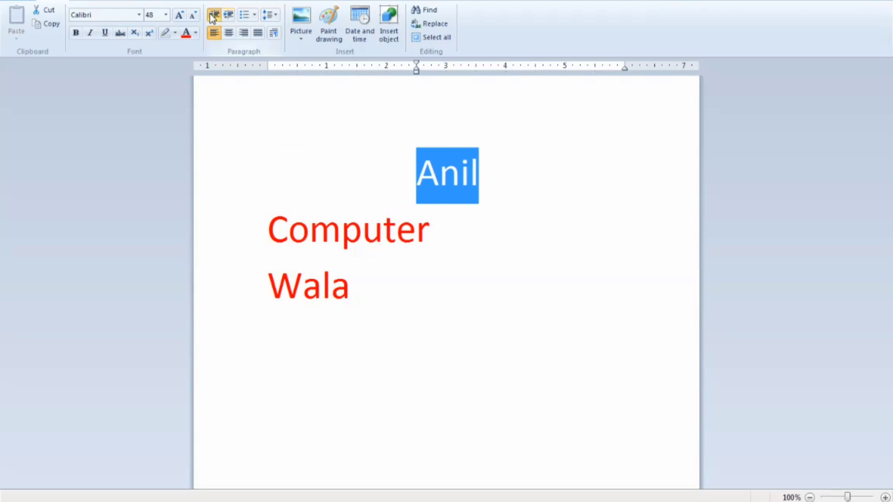
# Step: Decrease the first line's indent by five levels, back to the left margin
pyautogui.click(213, 16)
pyautogui.click(213, 15)
pyautogui.click(213, 15)
pyautogui.click(213, 16)
pyautogui.click(213, 15)
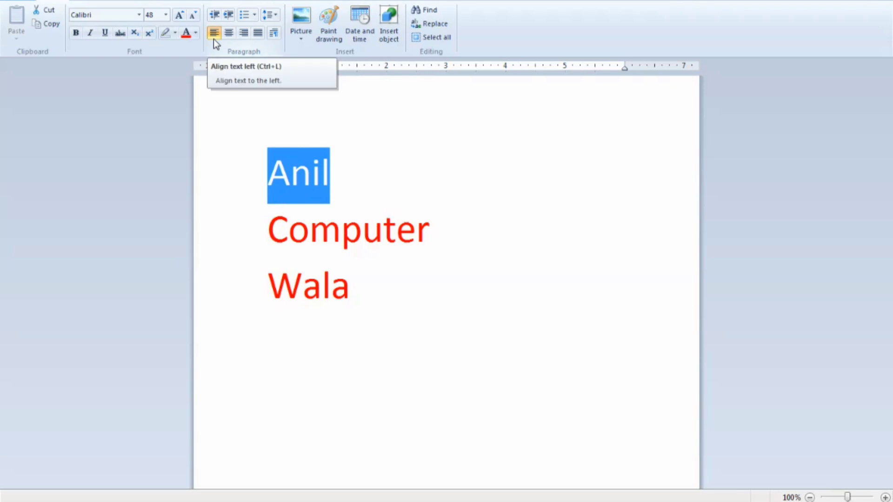
# Step: Try centre and right alignment on the first line and return it to left alignment
pyautogui.click(230, 33)
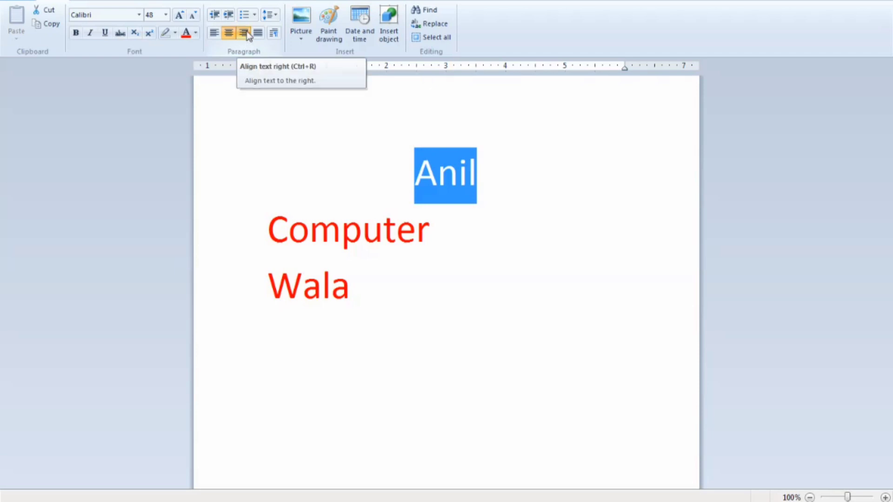
pyautogui.click(244, 32)
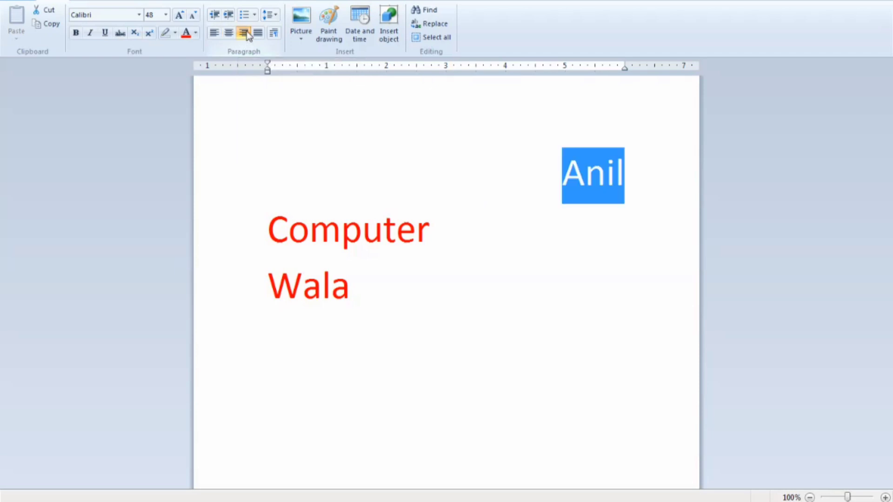
pyautogui.click(219, 38)
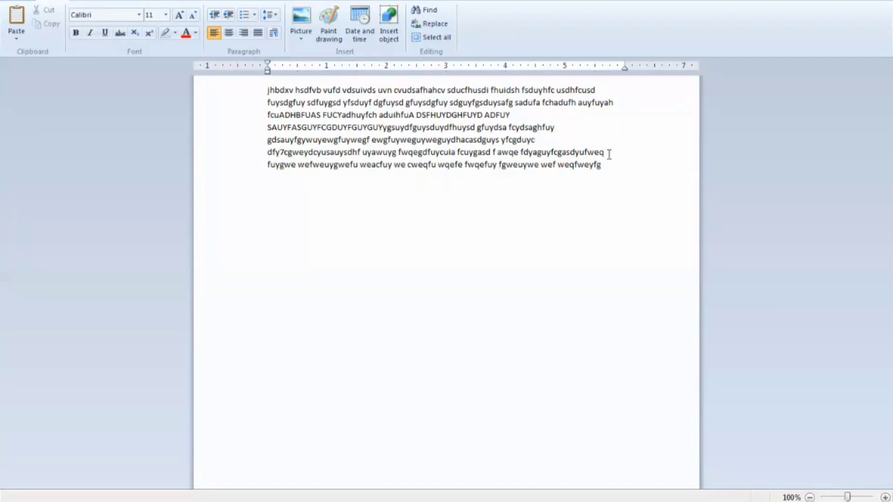
# Step: Justify the whole paragraph of filler text and place the cursor at its end
pyautogui.hotkey('ctrl', 'a')
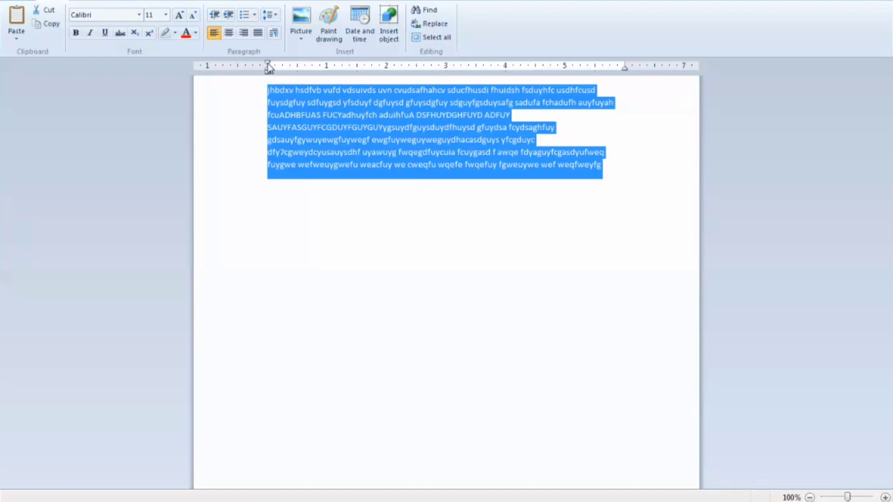
pyautogui.click(258, 33)
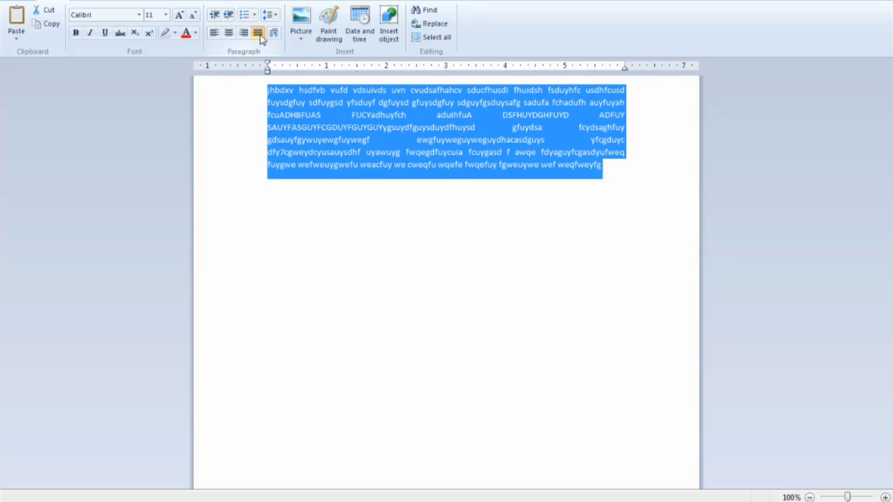
pyautogui.click(562, 224)
pyautogui.click(603, 169)
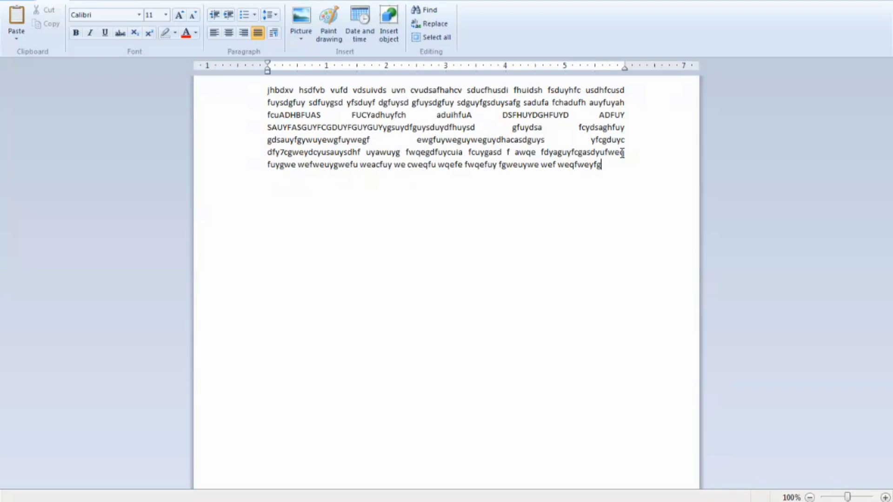
# Step: Replace all the document text with a new three-line paragraph of random filler letters starting with "jxhfbg sdvuisd"
pyautogui.hotkey('ctrl', 'a')
pyautogui.press('Delete')
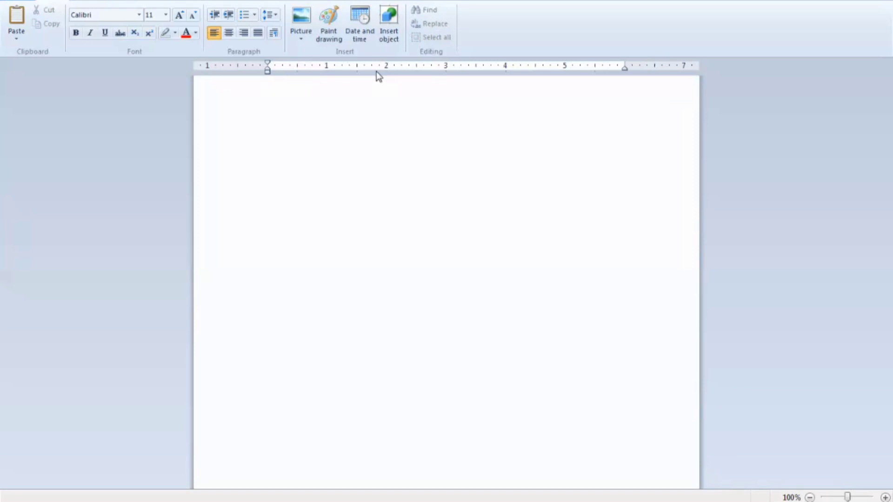
pyautogui.write('jxhfbg sdvuisd sdiufhsduif sdf')
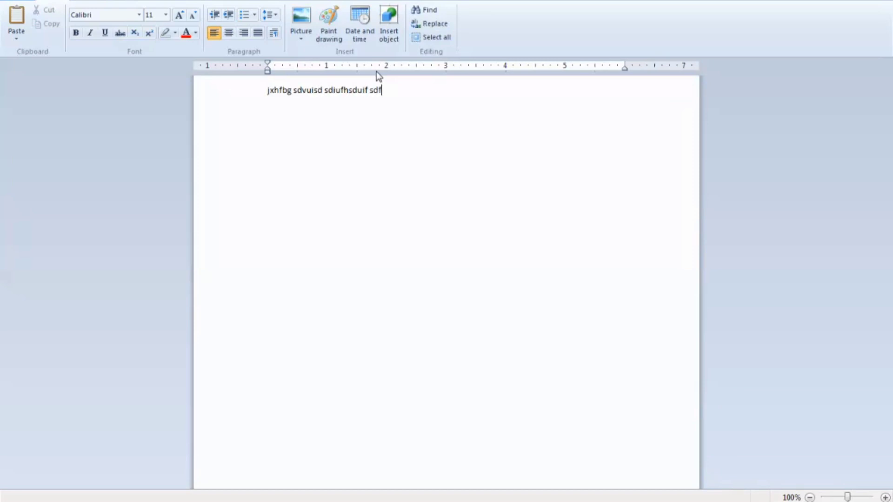
pyautogui.write(' sduifsdui fsduifuisd fuisdfui hdsifhsdf sduihf')
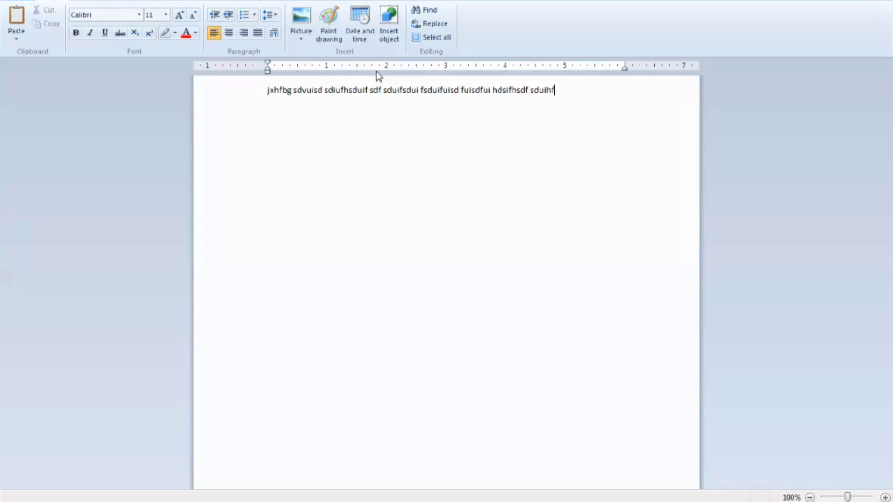
pyautogui.write('uisdf sdufhiusdf sduifsd fuisdfuisdfs hduif')
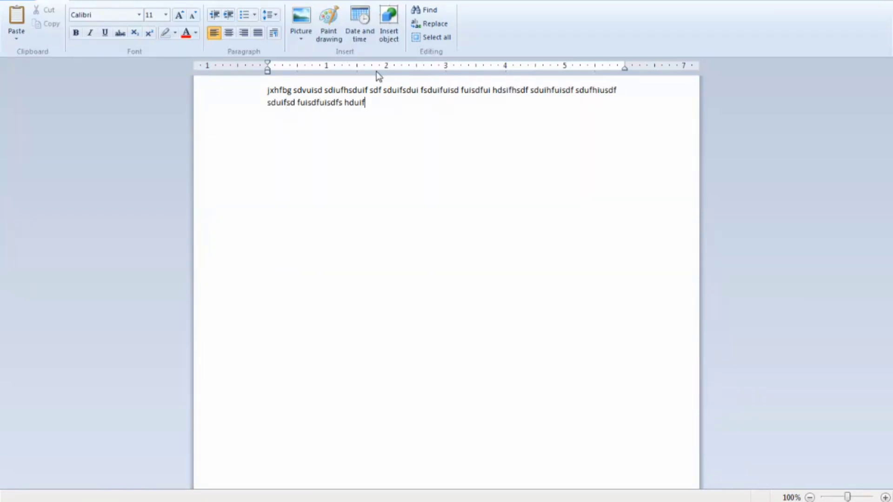
pyautogui.write('hsduif hsduifhsuid fduishfuisd fuisdfu sdfuisd fi')
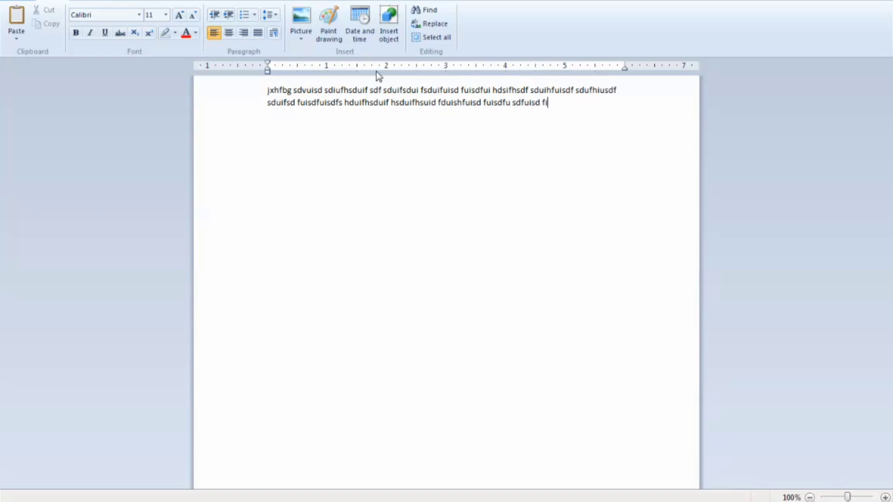
pyautogui.write('usdhuif hsduifhsdu ifhsdui fhsudihfusdi fhsduifh sduifsdf sduifhsd')
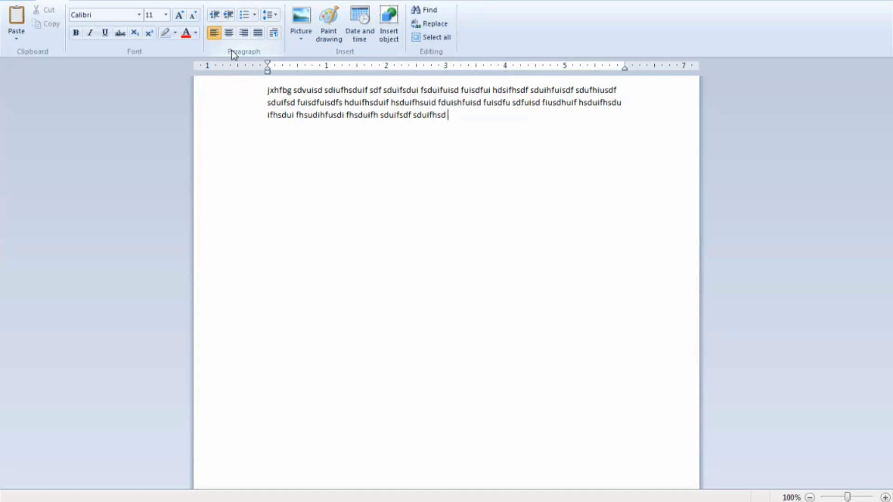
# Step: Set the left indentation of the filler paragraph to 2 inches in the paragraph settings
pyautogui.click(273, 34)
pyautogui.moveTo(434, 132); pyautogui.dragTo(778, 118)
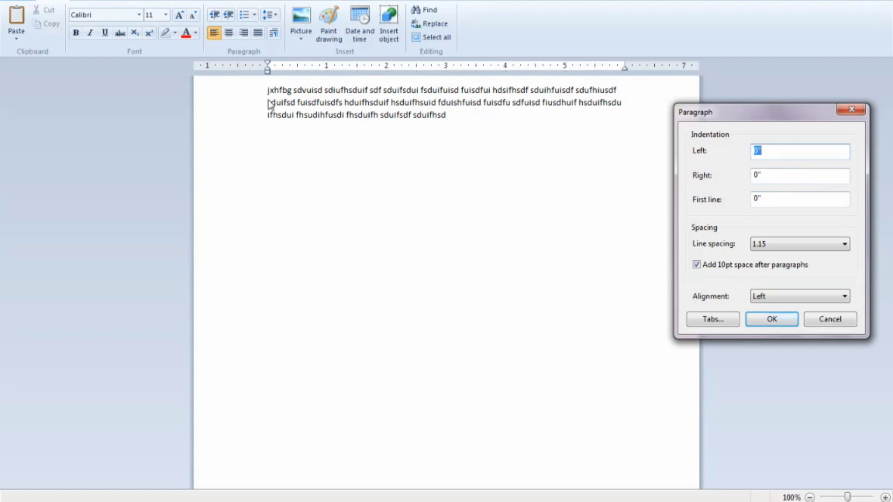
pyautogui.press('BackSpace')
pyautogui.click(773, 321)
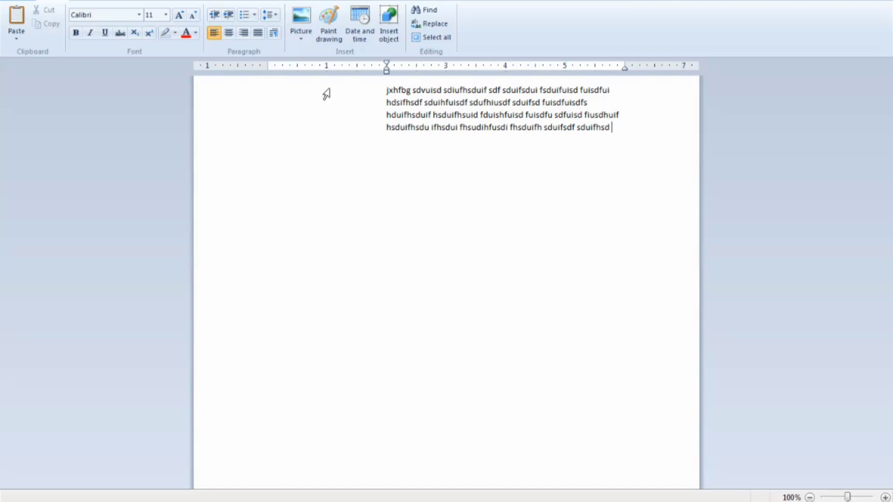
# Step: Reset the filler paragraph's left indentation to 0 in the paragraph settings
pyautogui.click(273, 33)
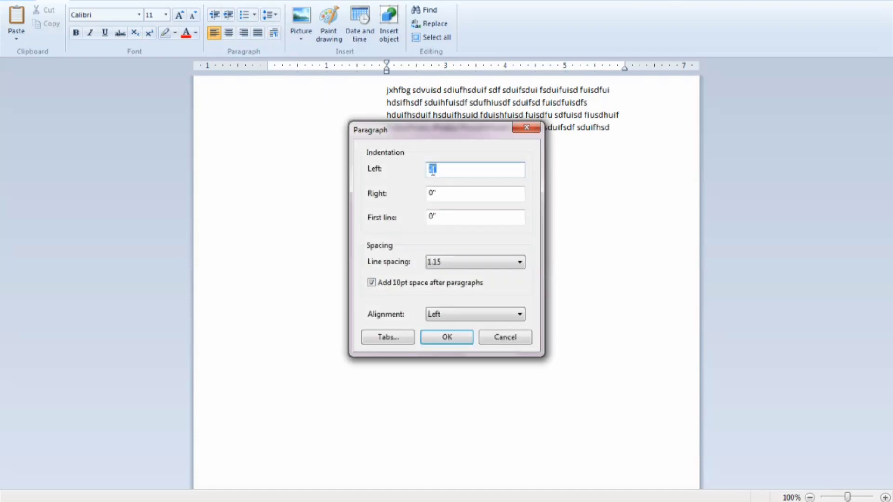
pyautogui.write('0')
pyautogui.click(449, 338)
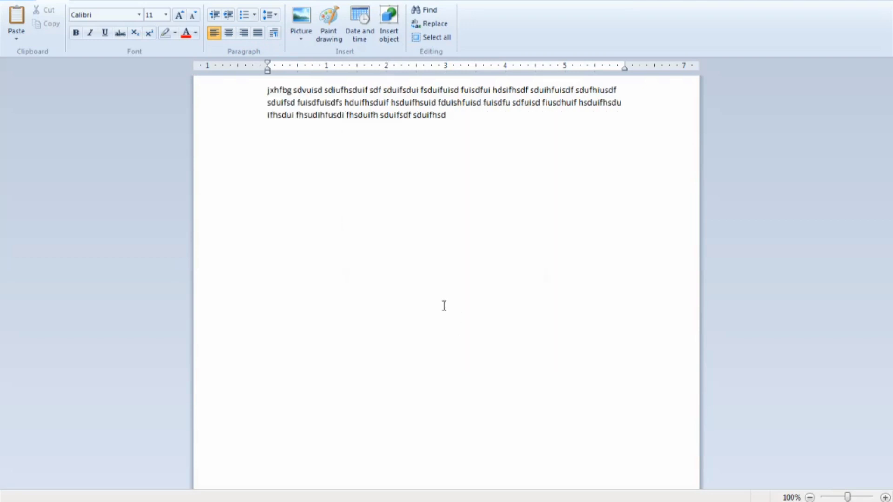
# Step: Set the right indentation of the filler paragraph to 2 inches in the paragraph settings
pyautogui.click(274, 33)
pyautogui.click(459, 192)
pyautogui.press('BackSpace')
pyautogui.press('BackSpace')
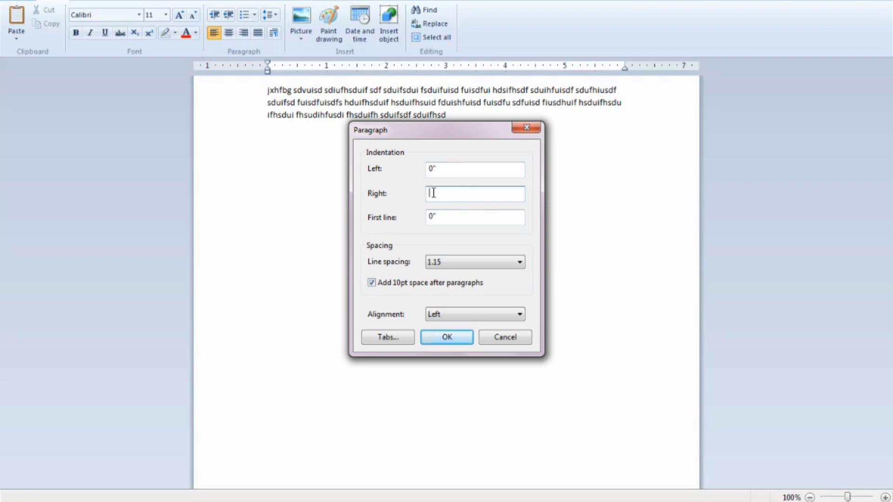
pyautogui.write('2')
pyautogui.click(447, 337)
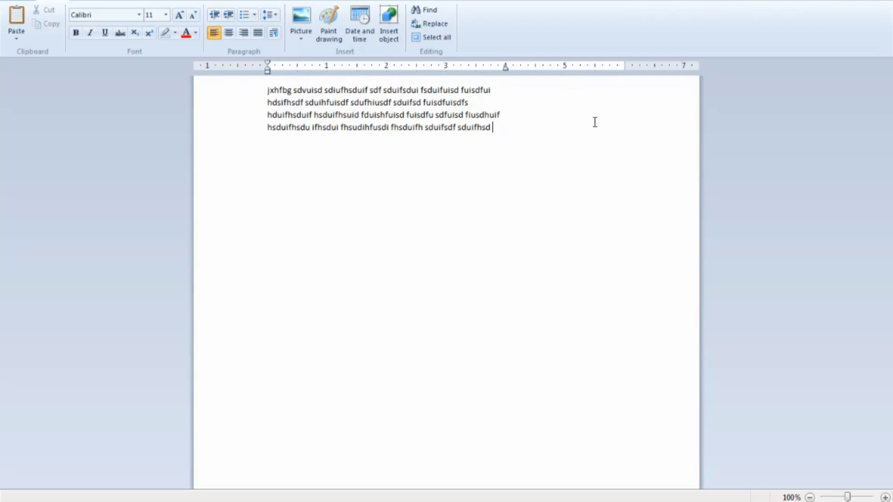
# Step: Extend the end of the filler paragraph with more random letters, starting with "sebfwejbfwe fwefwefuweif" and ending with "fiweufh wefwe"
pyautogui.press('Return')
pyautogui.write('sebfwejbfwe fwe')
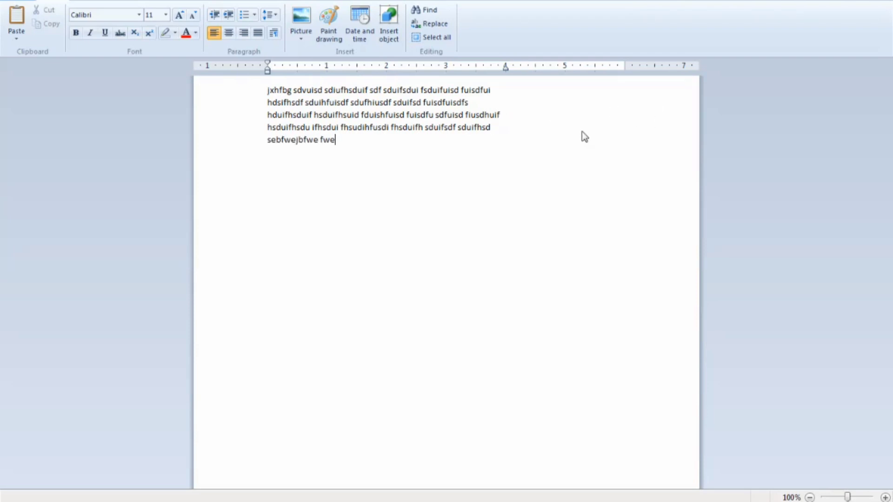
pyautogui.write('fwefuweif wuehfuweifhuweif wefhwueif')
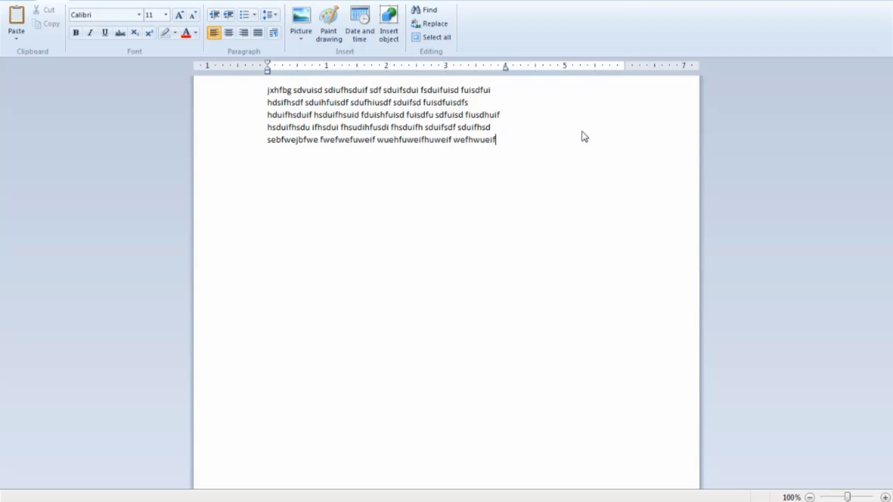
pyautogui.write(' weuifhweui fweuifuiwefhweuifh weuifhuweif weuifhuwei fiweufh wefwe')
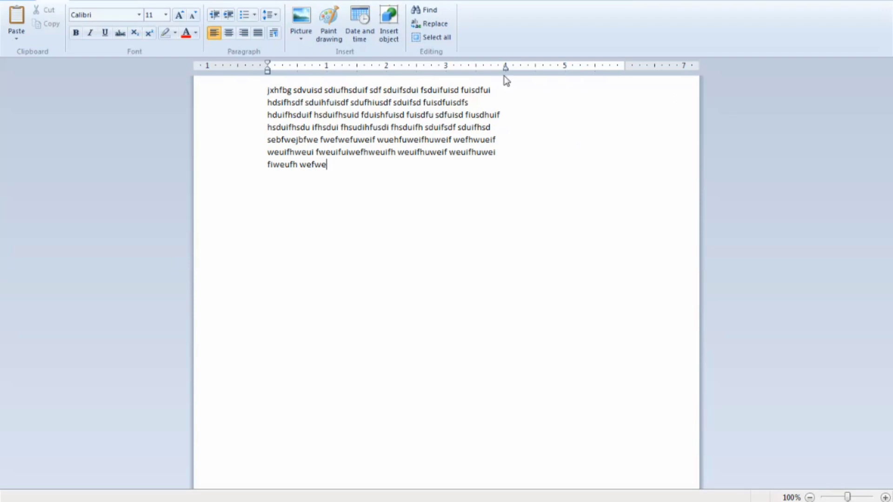
# Step: Reset the filler paragraph's right indentation to 0 in the paragraph settings
pyautogui.click(277, 31)
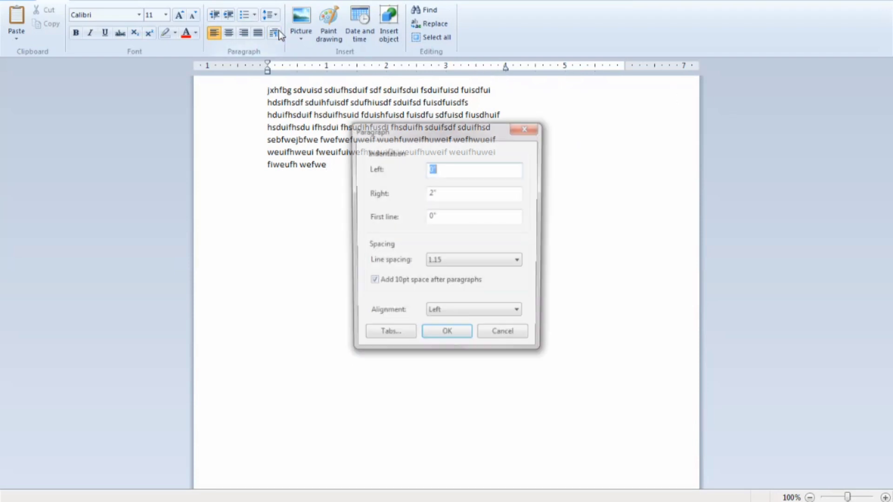
pyautogui.click(442, 192)
pyautogui.press('BackSpace')
pyautogui.press('BackSpace')
pyautogui.write('0')
pyautogui.click(447, 337)
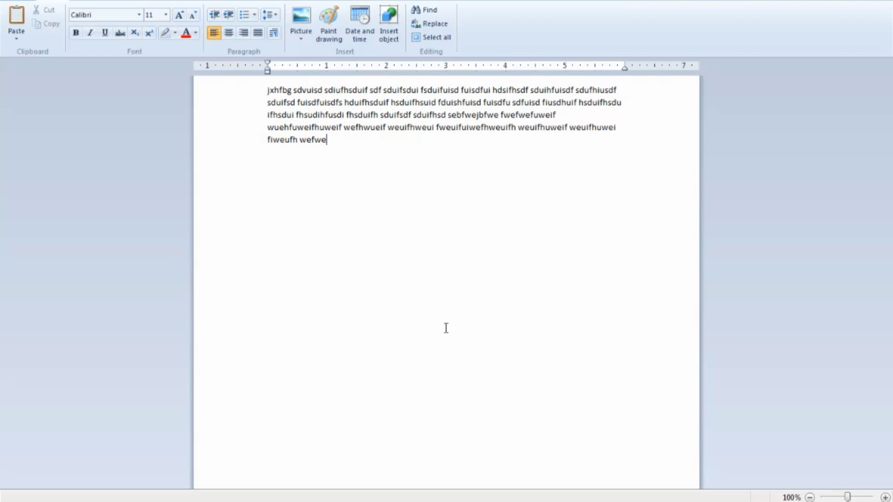
# Step: Set the first-line indentation of the filler paragraph to 2 inches, moving the settings window clear of the text
pyautogui.click(275, 32)
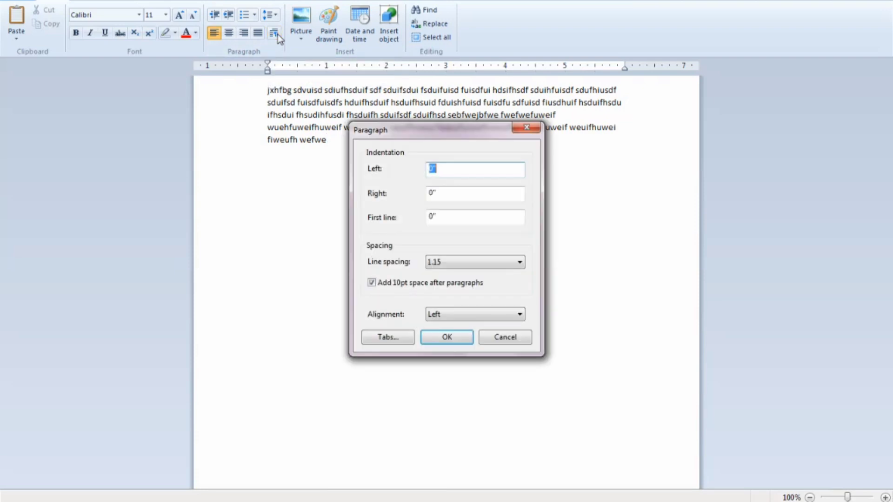
pyautogui.moveTo(431, 138); pyautogui.dragTo(738, 130)
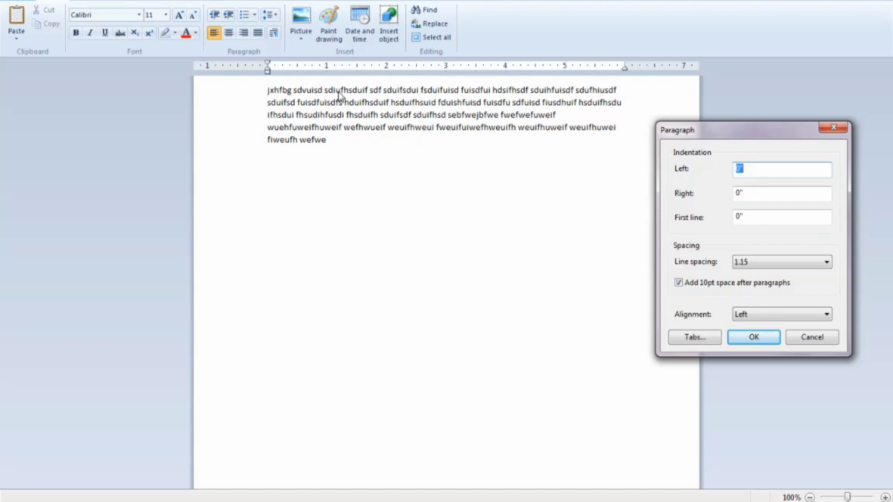
pyautogui.click(753, 215)
pyautogui.press('BackSpace')
pyautogui.press('BackSpace')
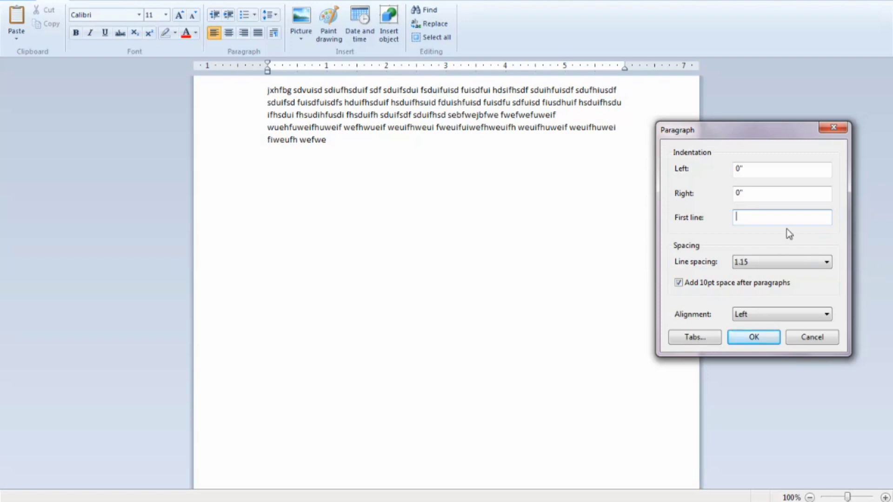
pyautogui.write('2')
pyautogui.click(758, 340)
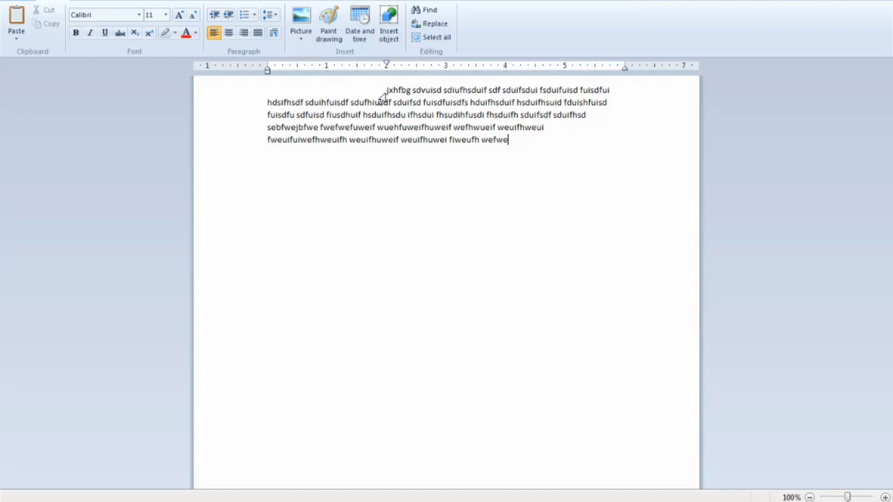
# Step: Look at the line spacing setting in the paragraph settings and compare it with the quick line spacing choices, changing nothing
pyautogui.click(273, 33)
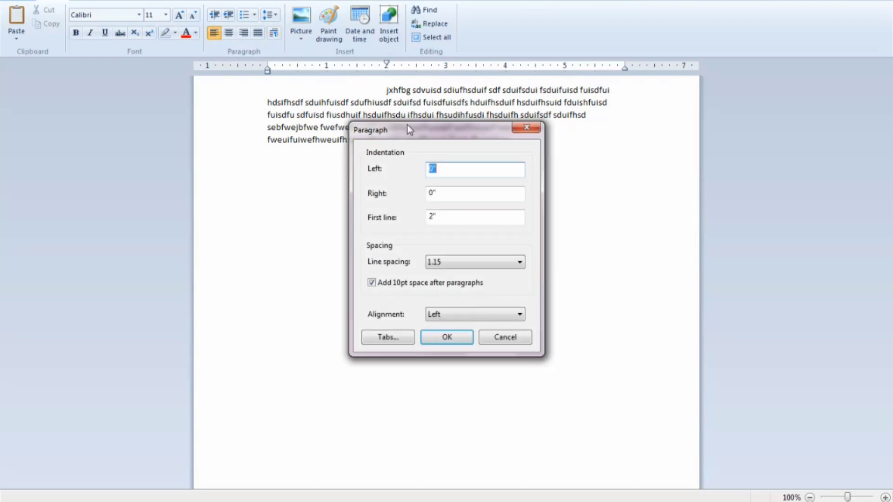
pyautogui.moveTo(425, 134); pyautogui.dragTo(706, 94)
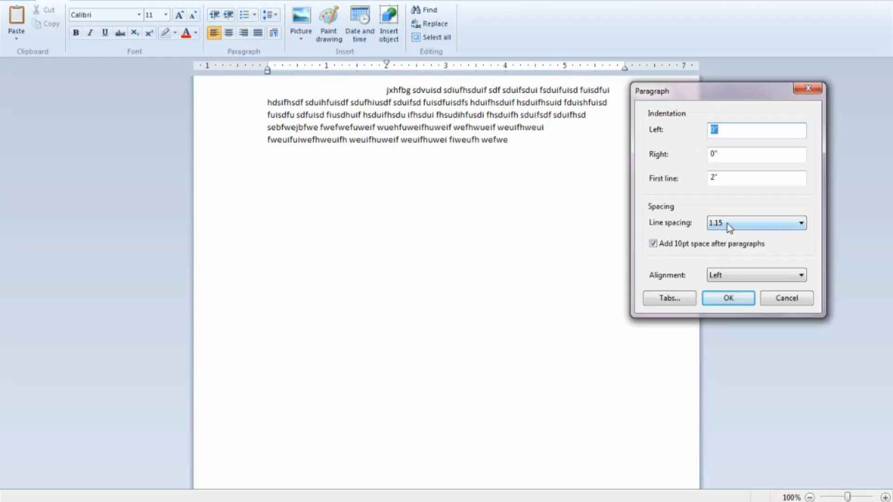
pyautogui.click(807, 89)
pyautogui.click(269, 16)
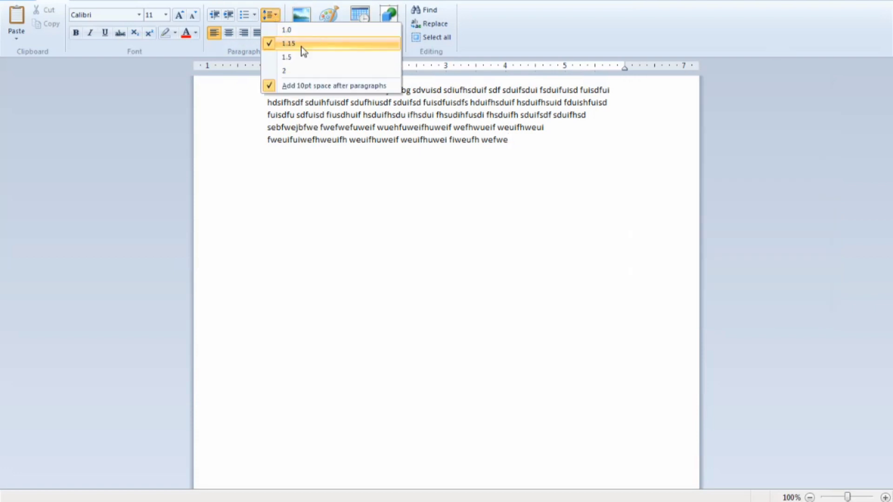
pyautogui.click(224, 101)
# Step: Set the filler paragraph's line spacing to 2.00 in the paragraph settings
pyautogui.click(274, 34)
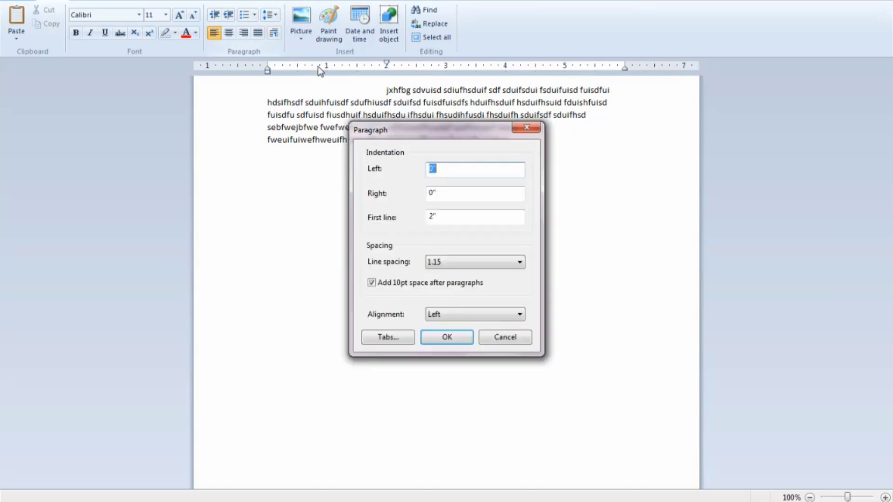
pyautogui.moveTo(426, 125); pyautogui.dragTo(697, 88)
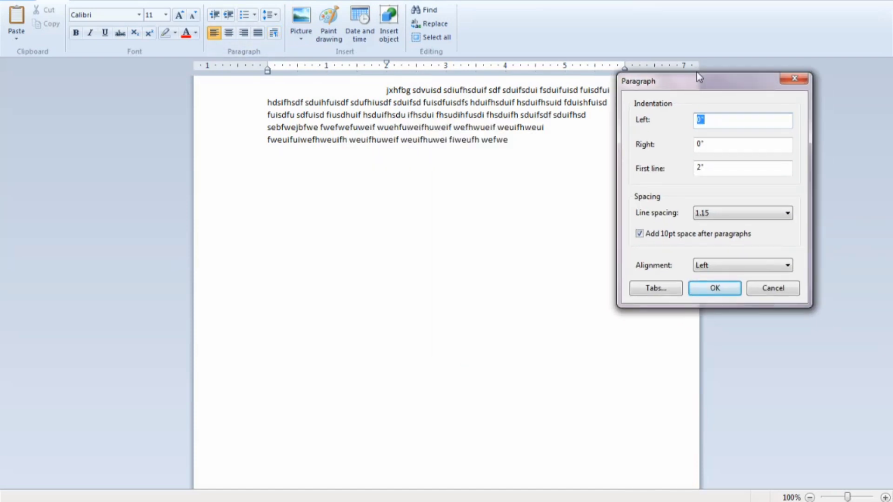
pyautogui.click(708, 215)
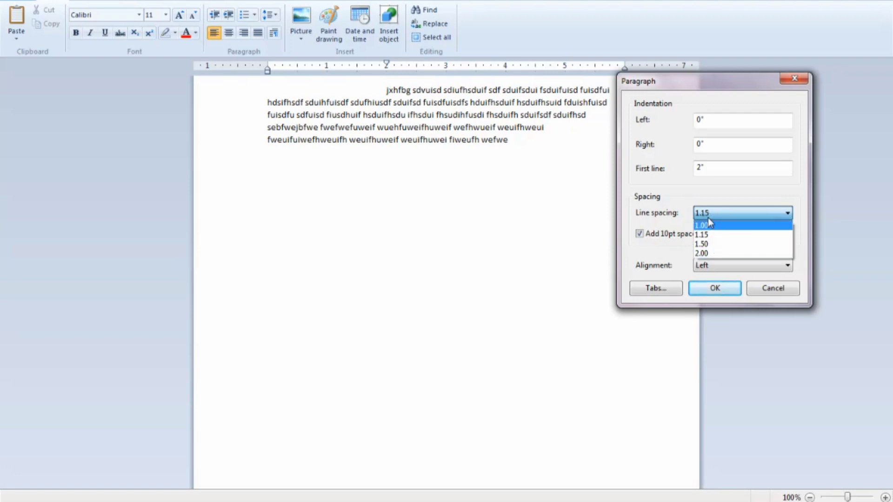
pyautogui.click(708, 253)
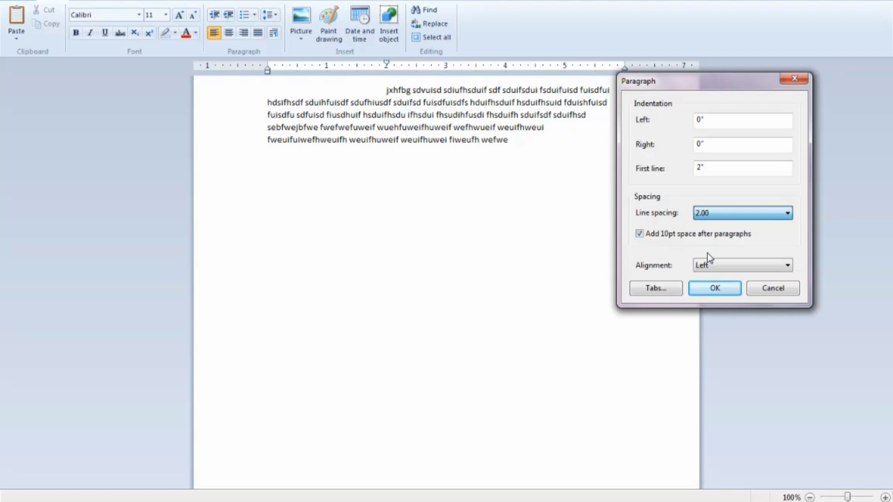
pyautogui.click(708, 291)
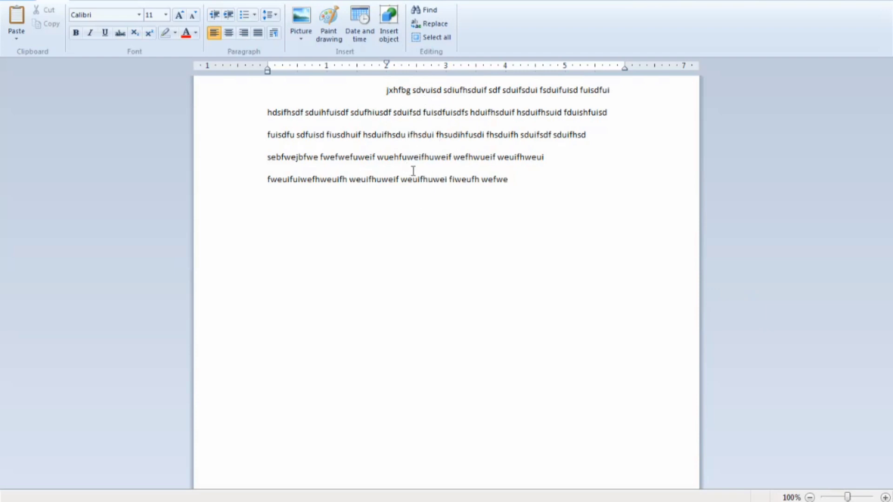
# Step: Review the alignment choices for the filler paragraph in the paragraph settings and keep Left alignment
pyautogui.hotkey('ctrl', 'a')
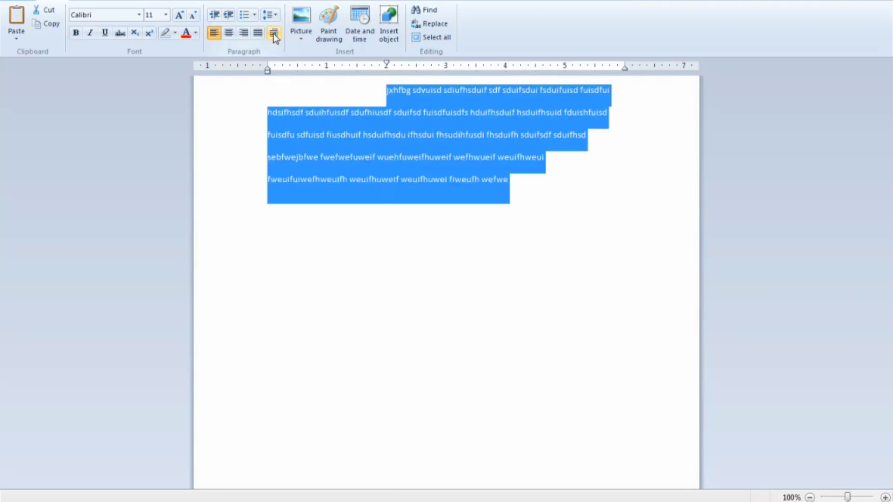
pyautogui.click(397, 299)
pyautogui.click(273, 32)
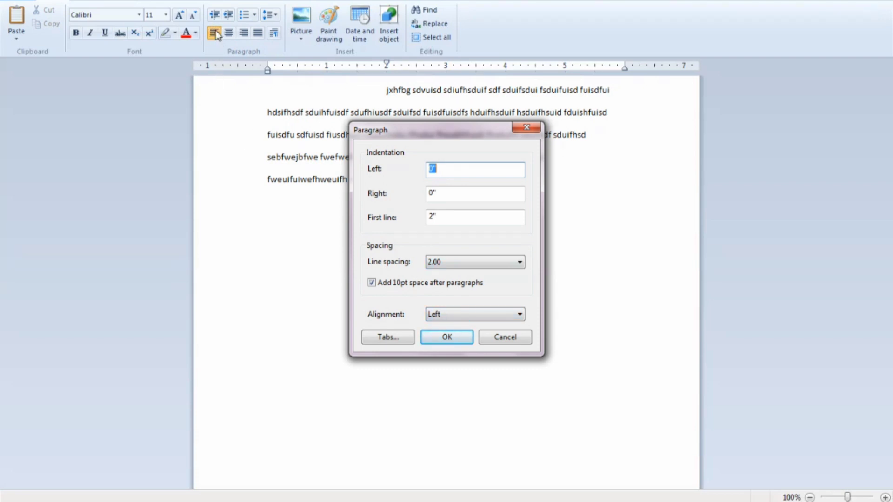
pyautogui.click(445, 315)
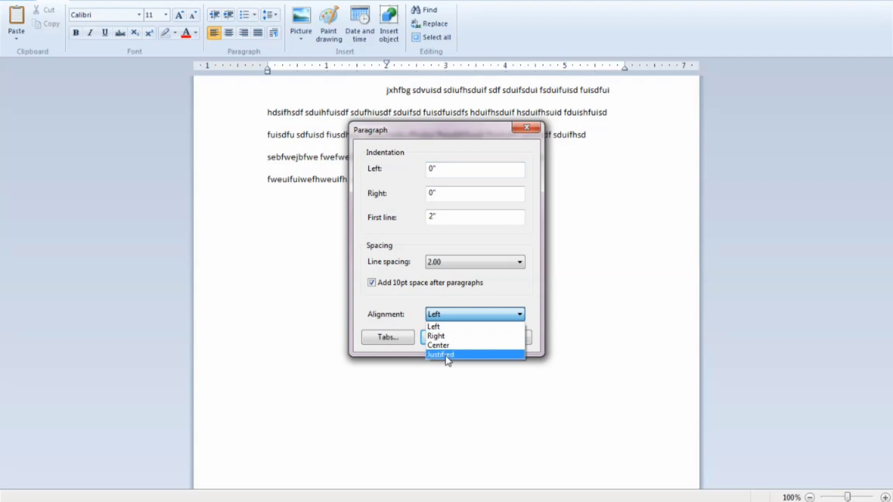
pyautogui.click(449, 378)
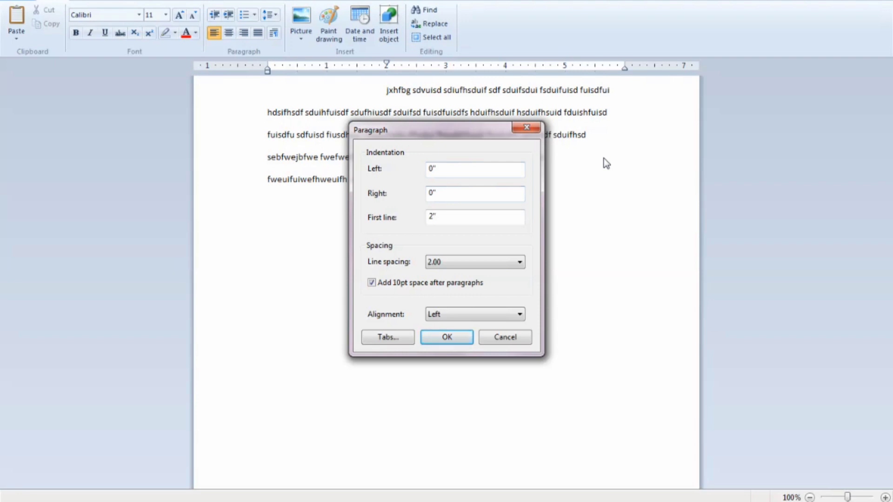
pyautogui.click(469, 313)
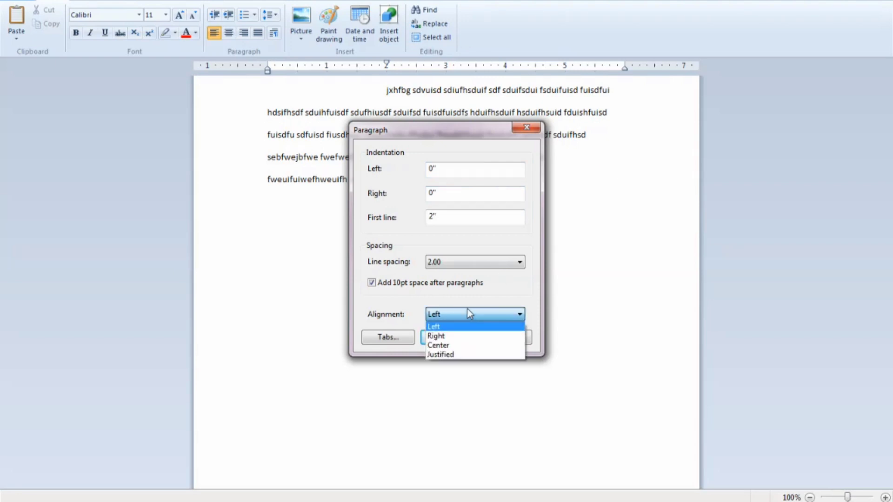
pyautogui.click(462, 326)
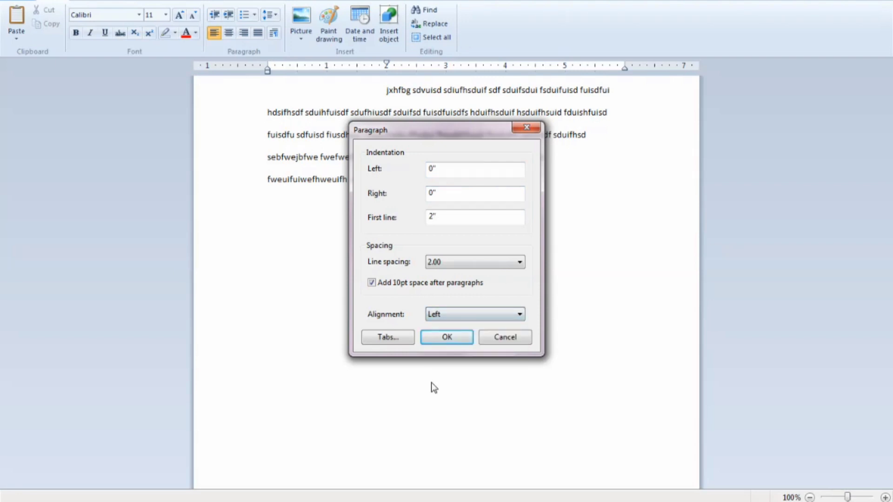
pyautogui.click(461, 338)
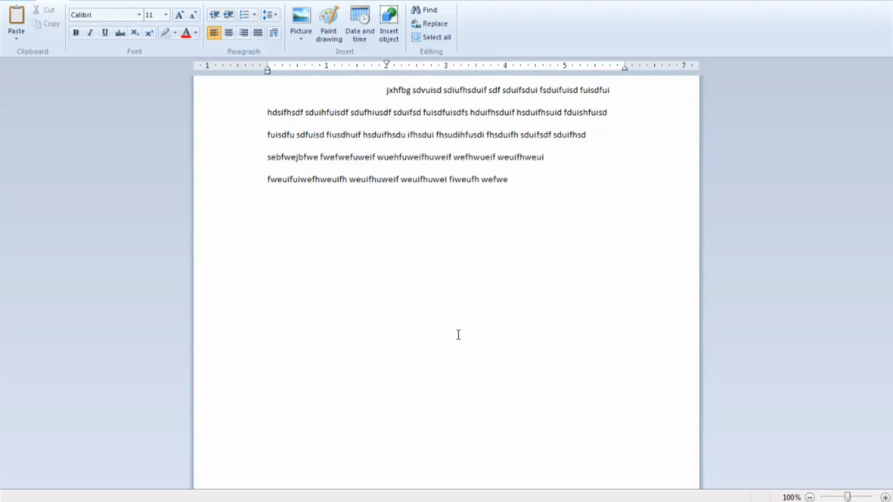